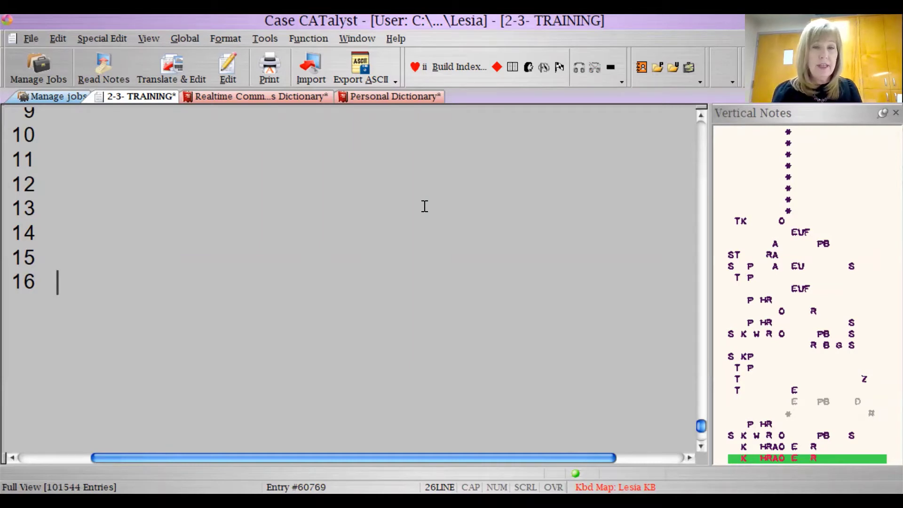
Step: Write the question 'So if you have a name and it's Mr. Johnson,' so that Mr. Johnson wraps together onto line 18
text(Q.)
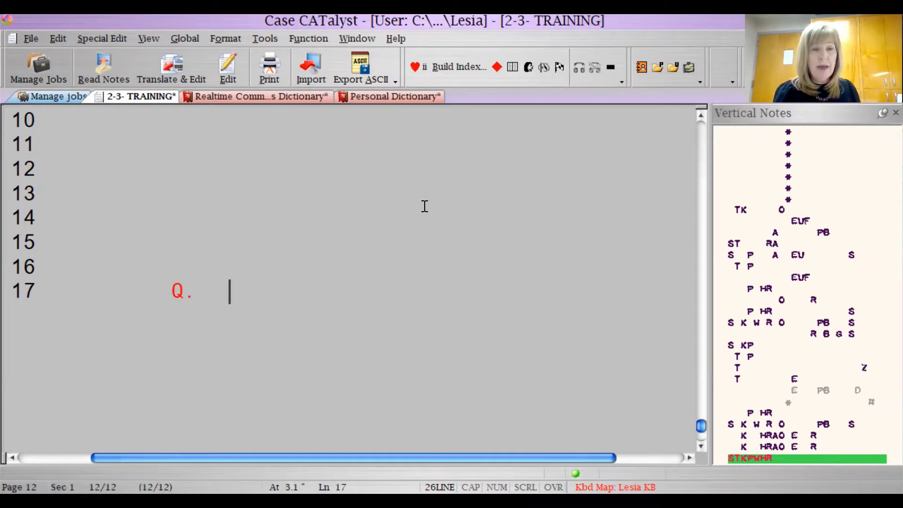
text(So if you have)
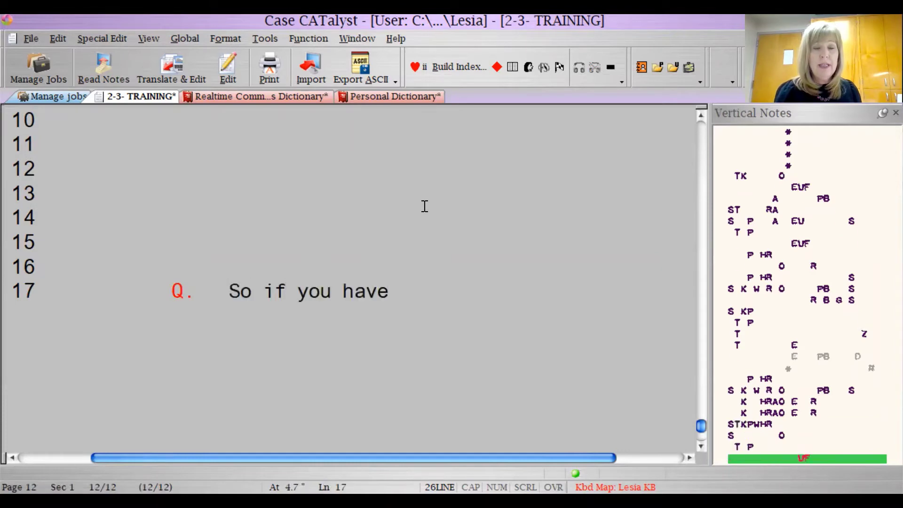
text( a name and it's Mr.)
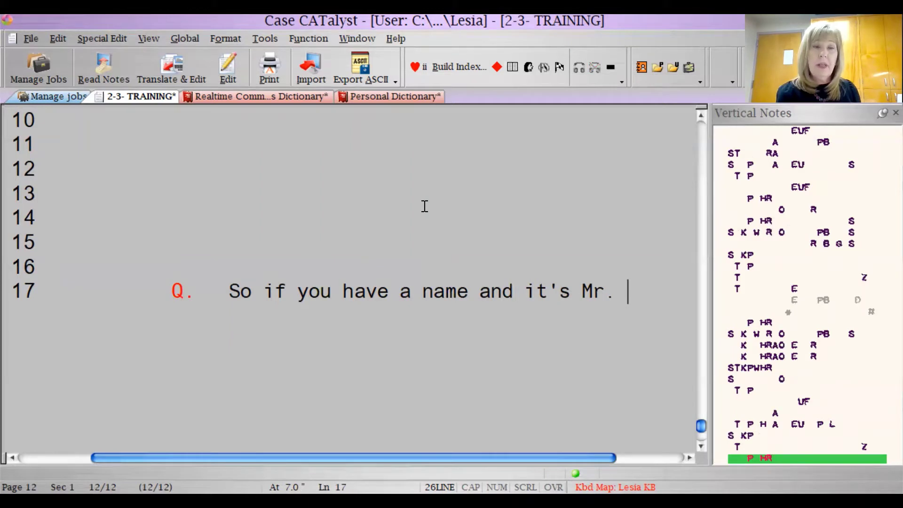
text(John)
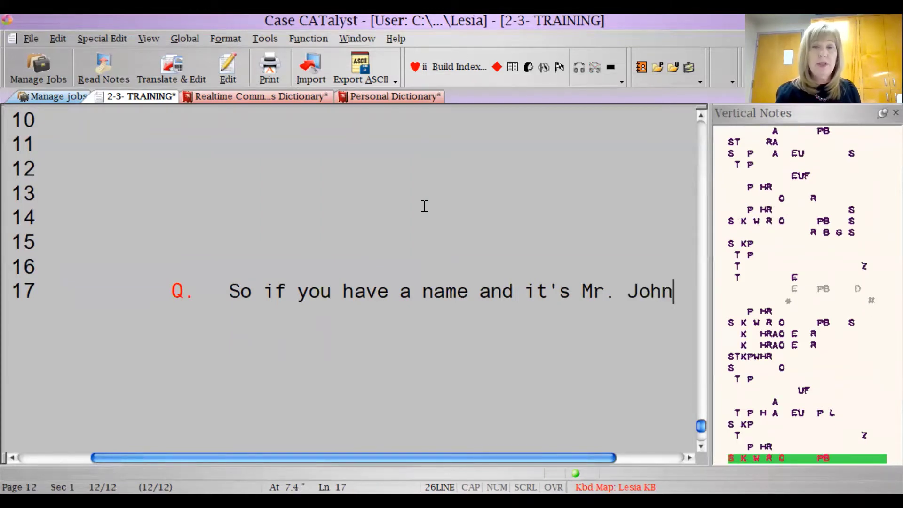
text(son)
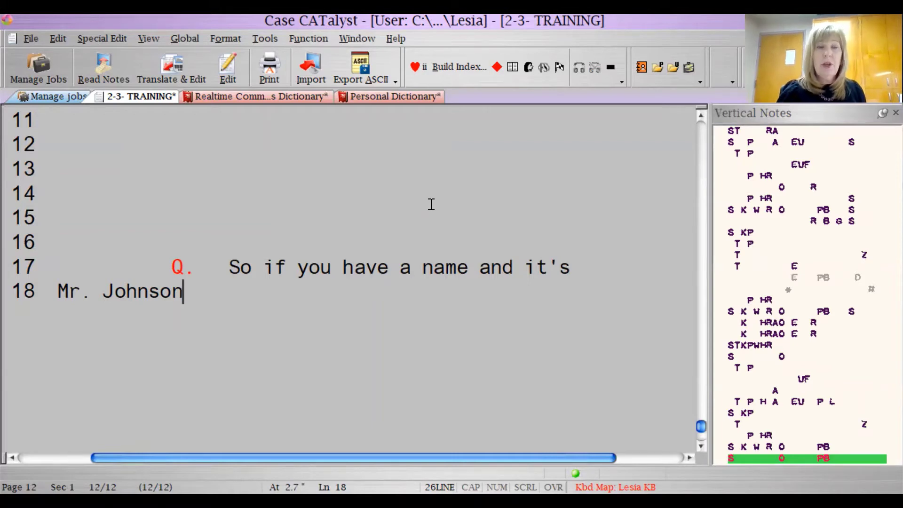
click(388, 97)
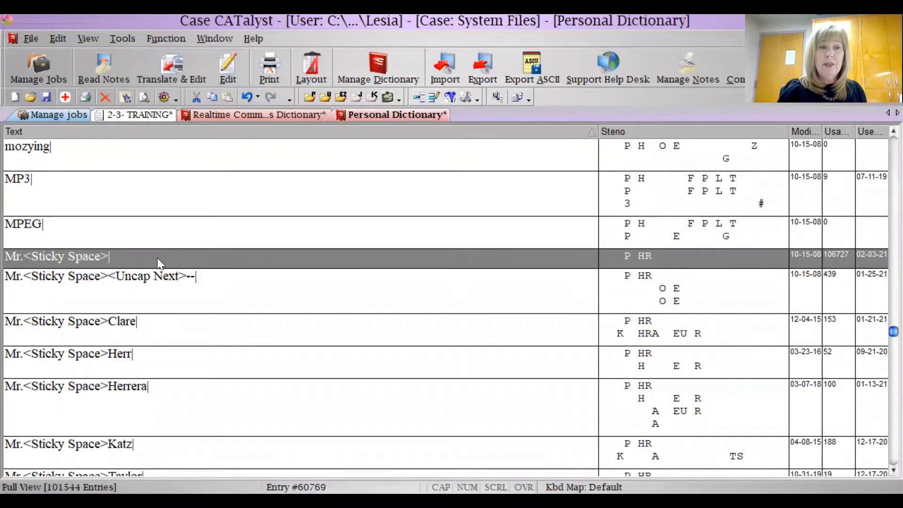
double_click(157, 258)
click(138, 239)
click(74, 229)
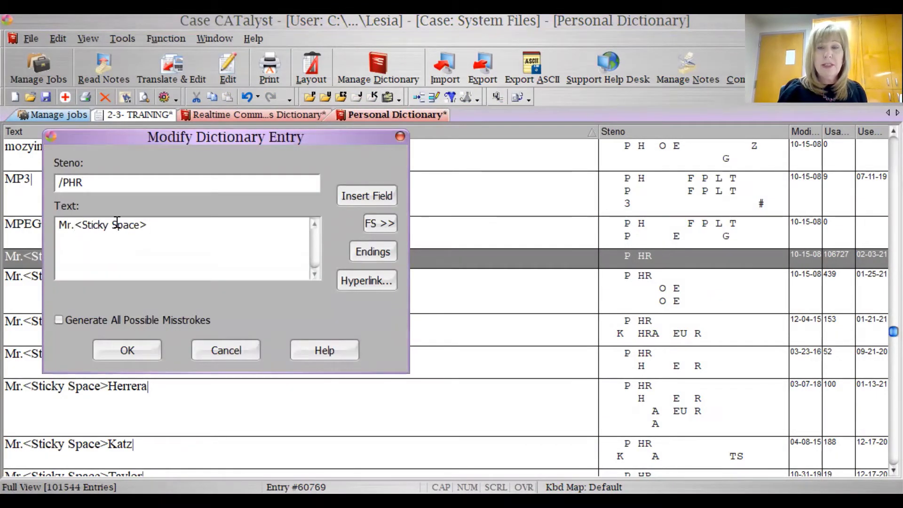
click(371, 218)
scroll(496, 254, down, 15)
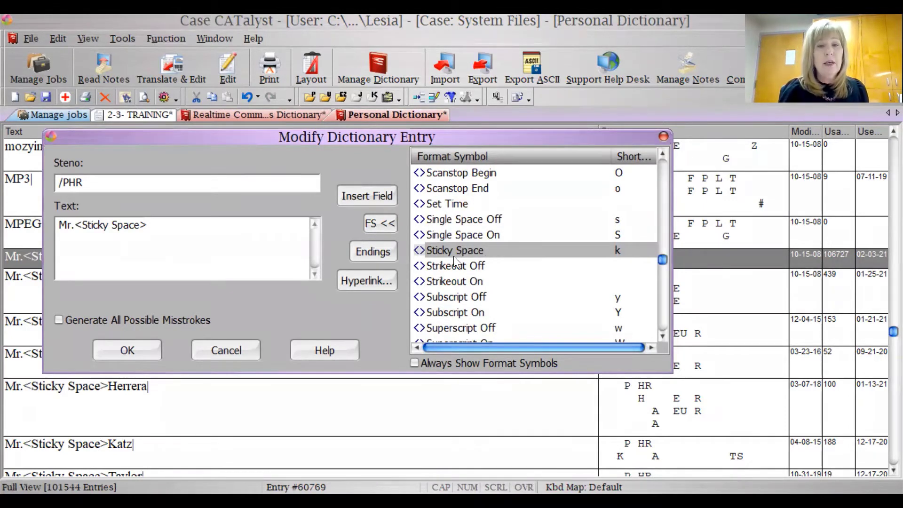
click(239, 351)
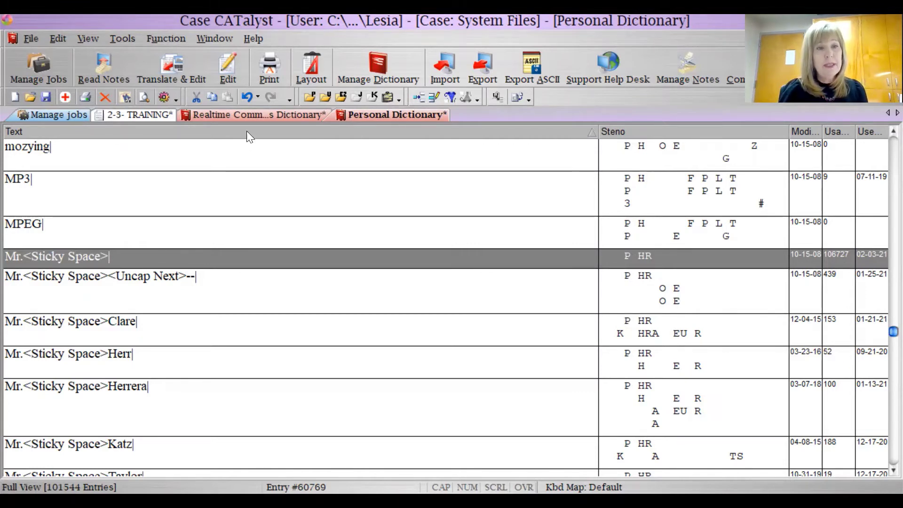
Step: Back in the 2-3- TRAINING transcript, write 'if he have Mr. and Mrs. Johnson.' on page 13
click(148, 116)
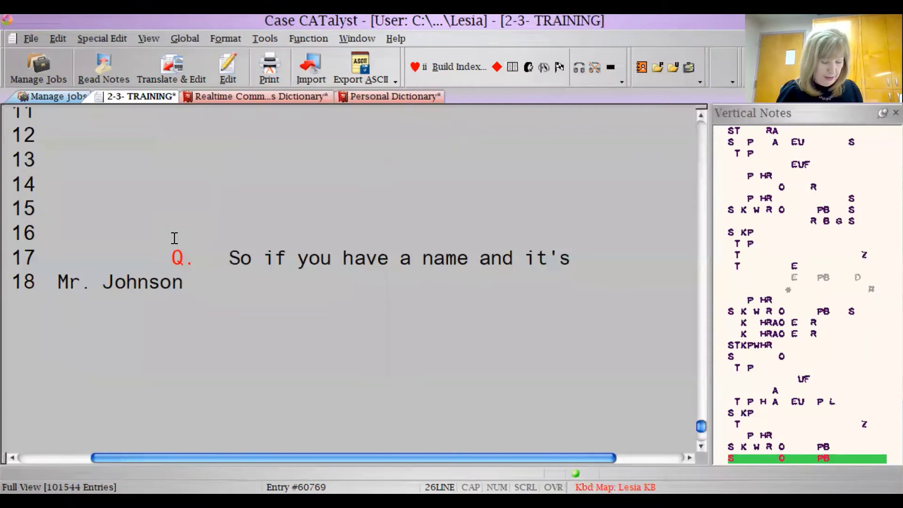
text(clear)
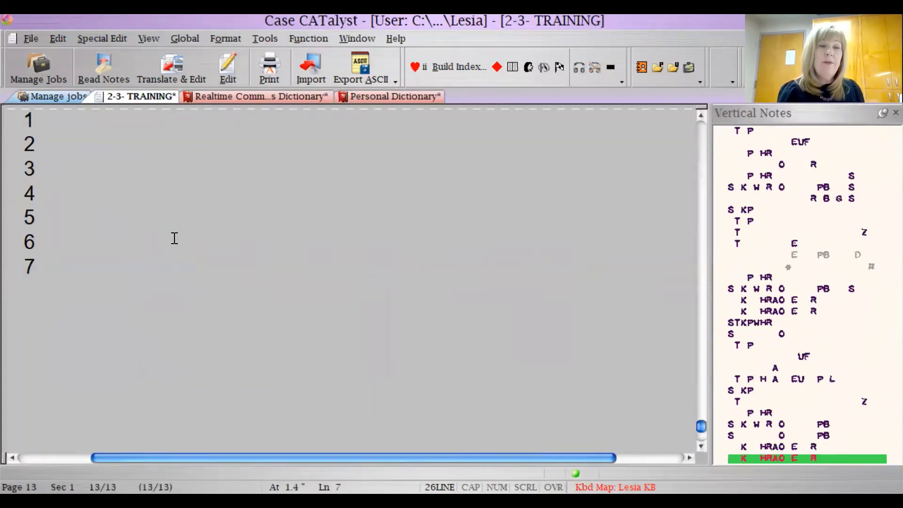
text(if he have Mr. and Mrs.)
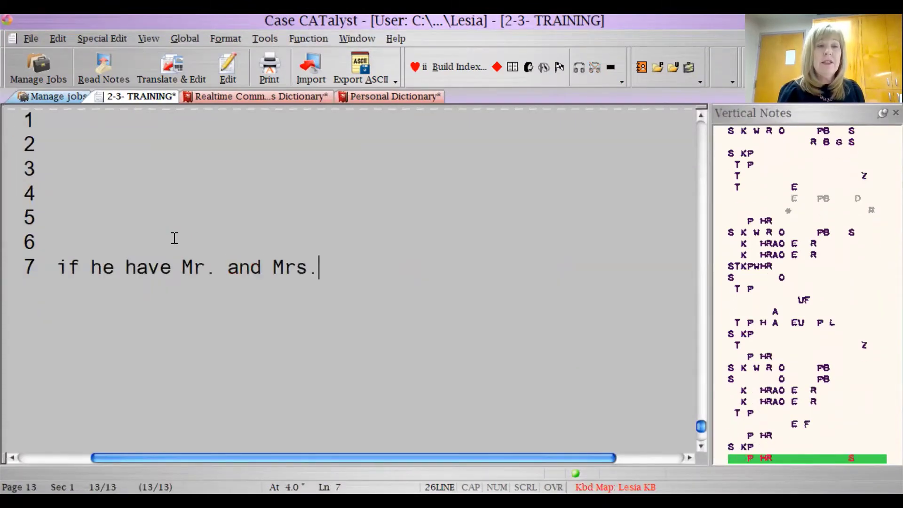
text( Johnson.)
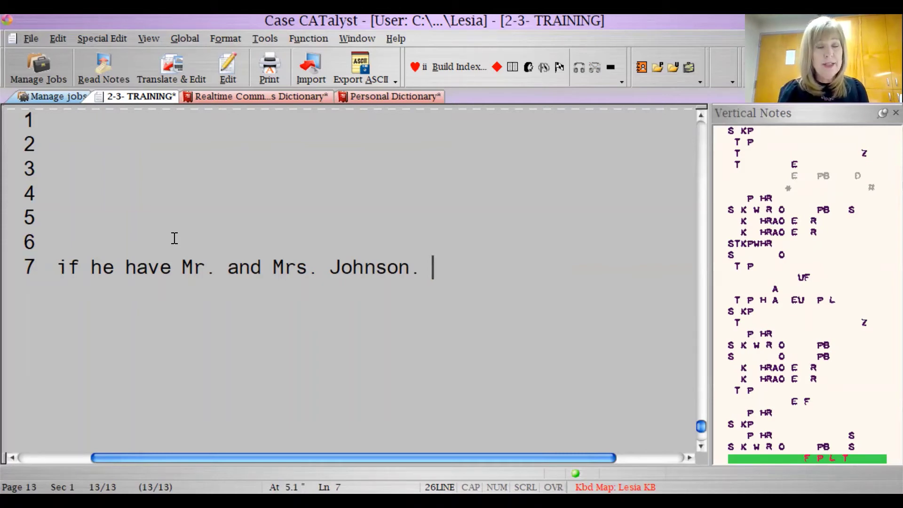
Step: Shorten the Mr. and Mrs. entry's steno to /PHR/SKP/PHR-S, keeping the new text over the duplicate
click(358, 97)
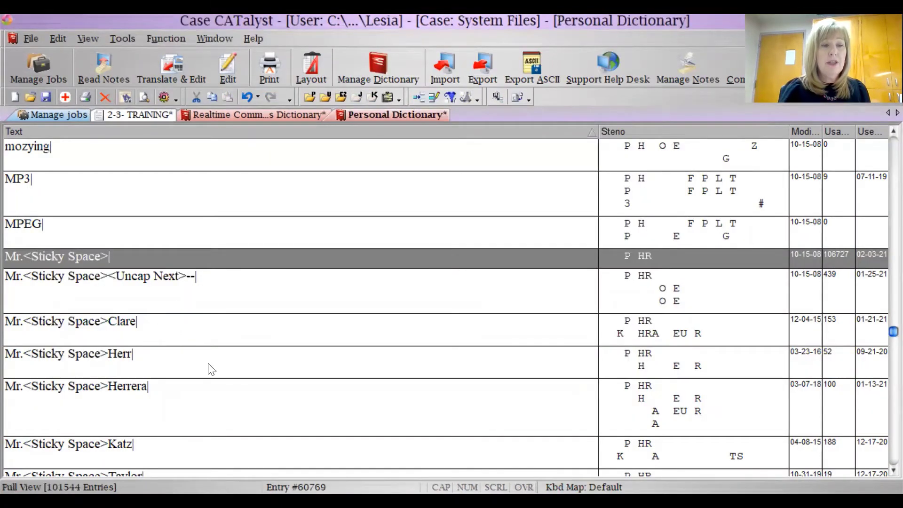
scroll(208, 369, down, 2)
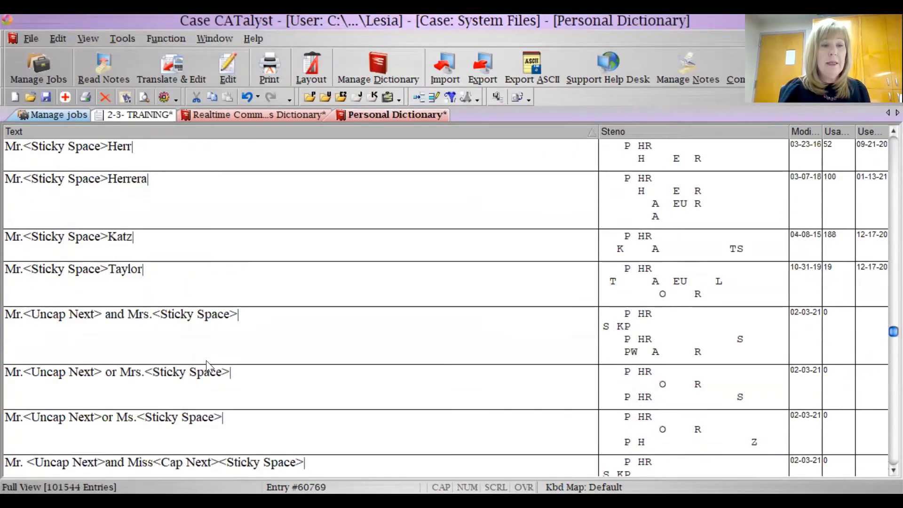
double_click(185, 333)
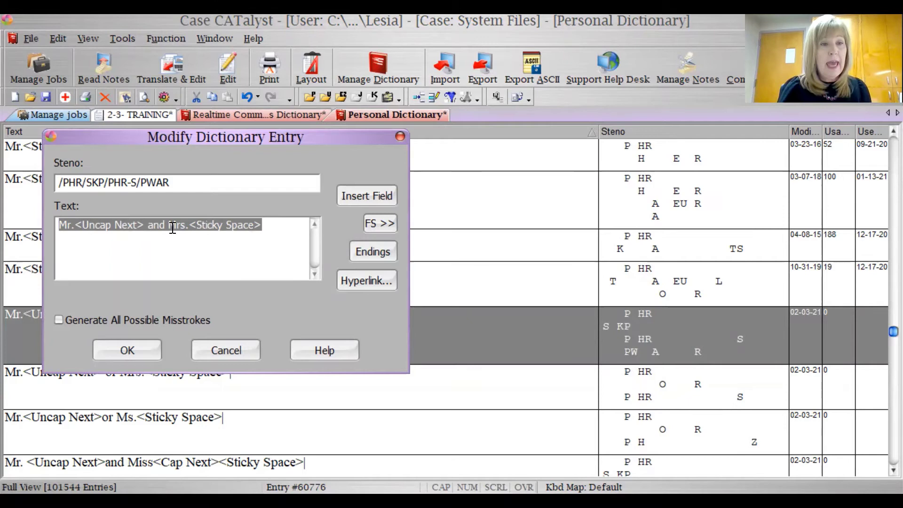
click(184, 181)
key(BackSpace)
key(BackSpace)
key(BackSpace)
key(BackSpace)
key(BackSpace)
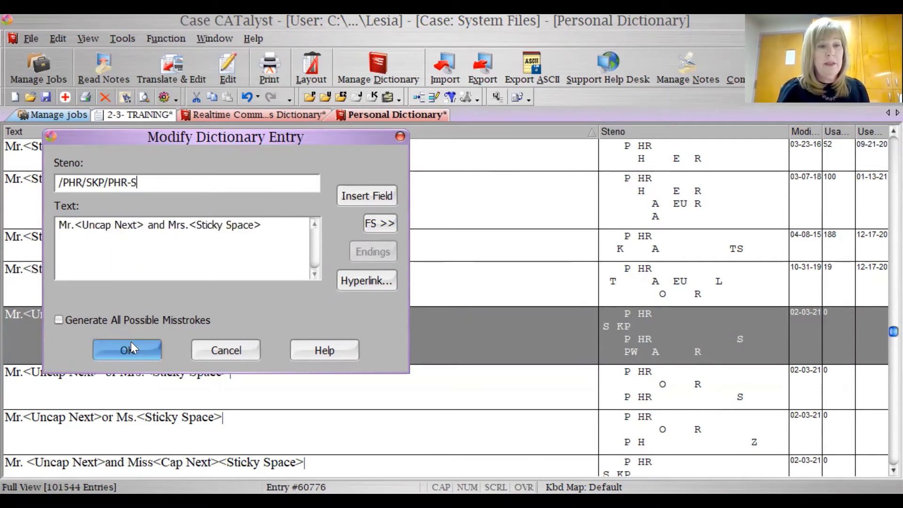
key(Return)
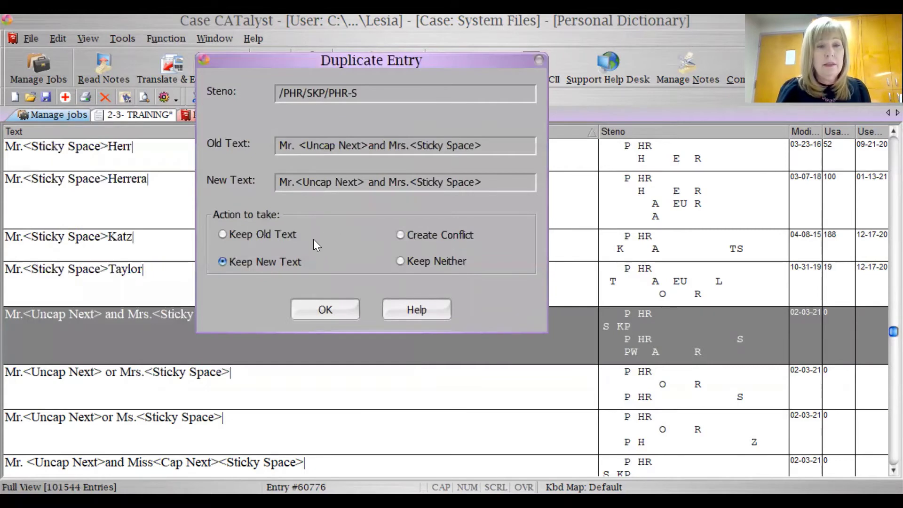
click(334, 310)
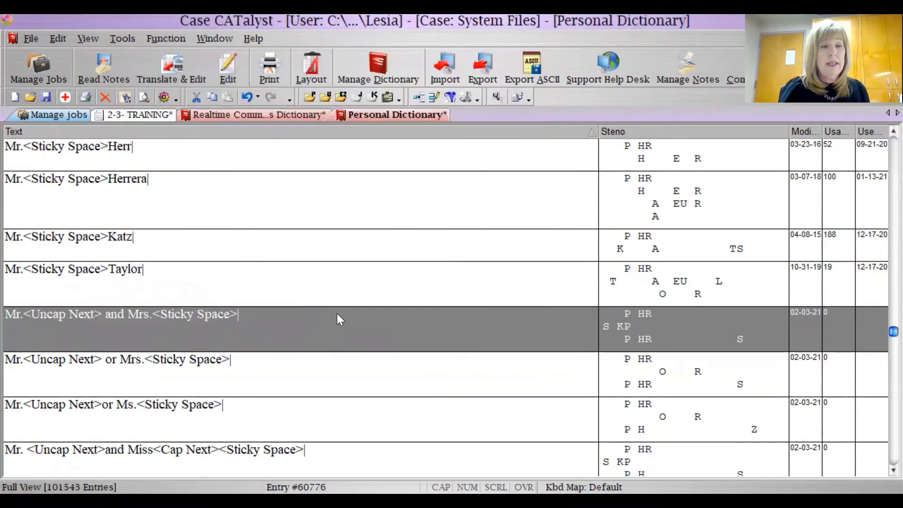
Step: Review the Mr. and Mrs. sticky-space entry text and close it without changes
double_click(224, 333)
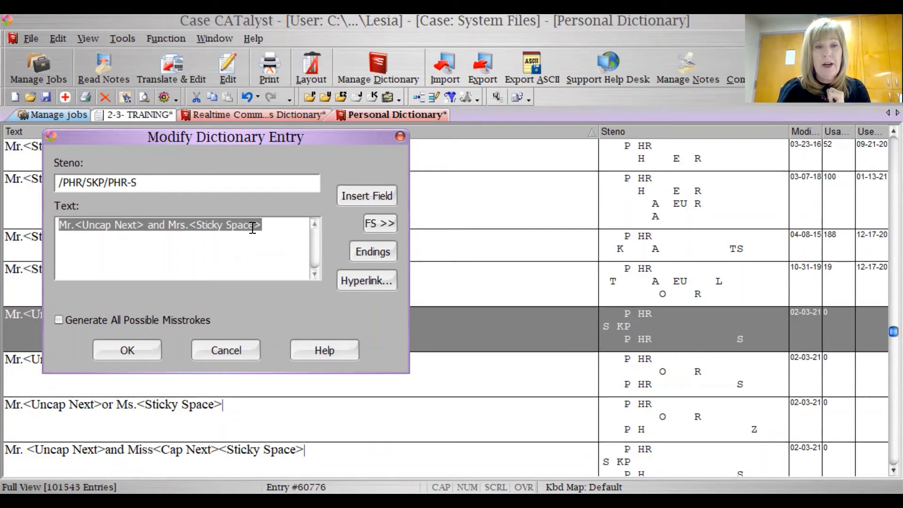
click(109, 224)
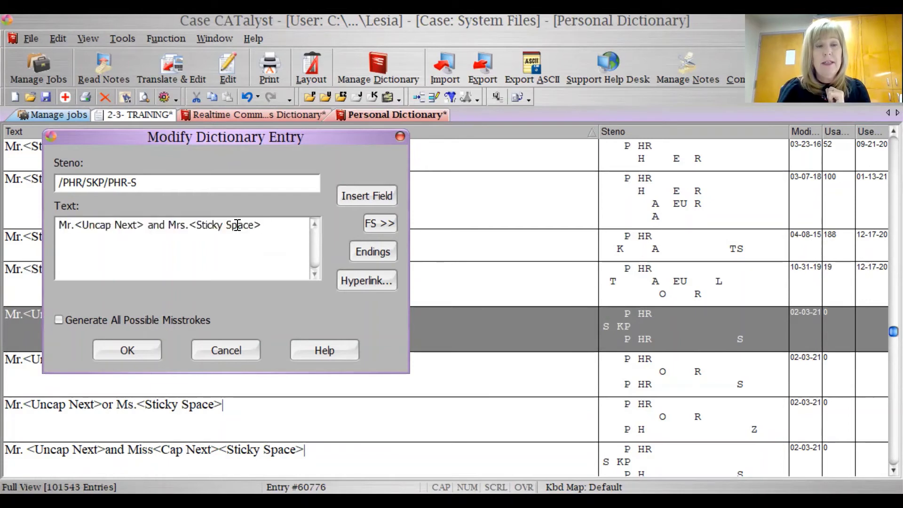
key(ctrl+Right)
key(ctrl+Right)
key(ctrl+Right)
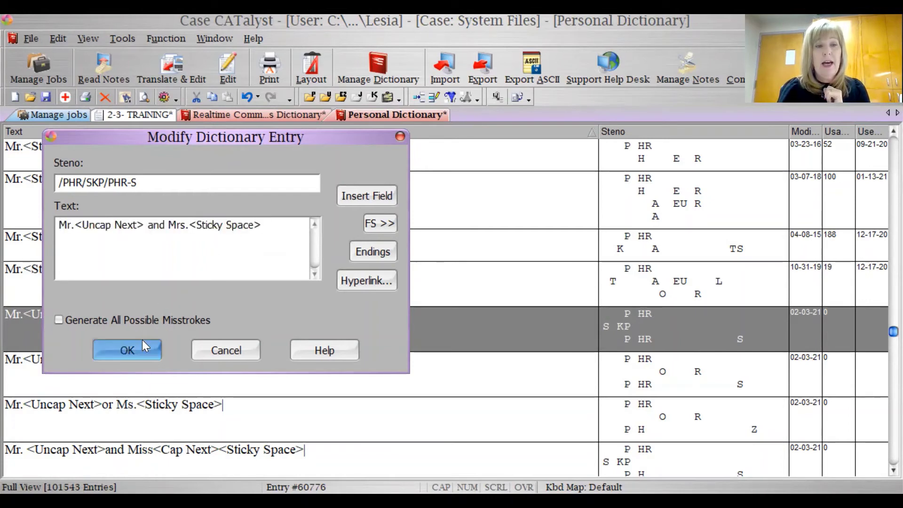
key(ctrl+a)
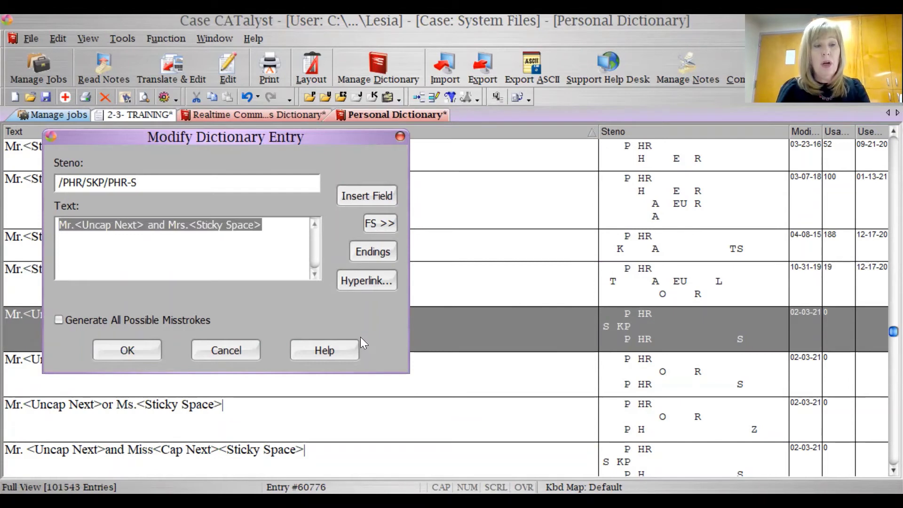
key(Return)
Step: Check the Mr. or Mrs. entry unchanged, select Mr. and Miss, and return to 2-3- TRAINING
click(252, 389)
double_click(252, 389)
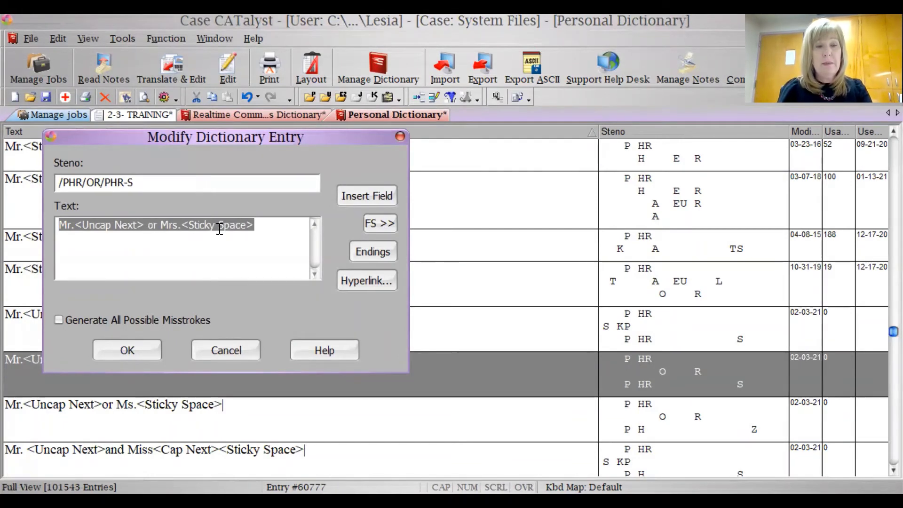
key(Escape)
scroll(262, 404, down, 1)
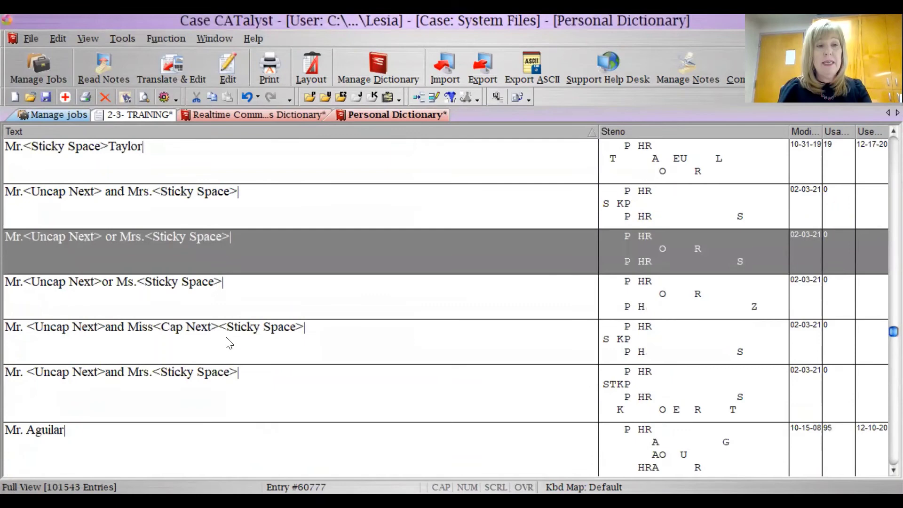
click(229, 342)
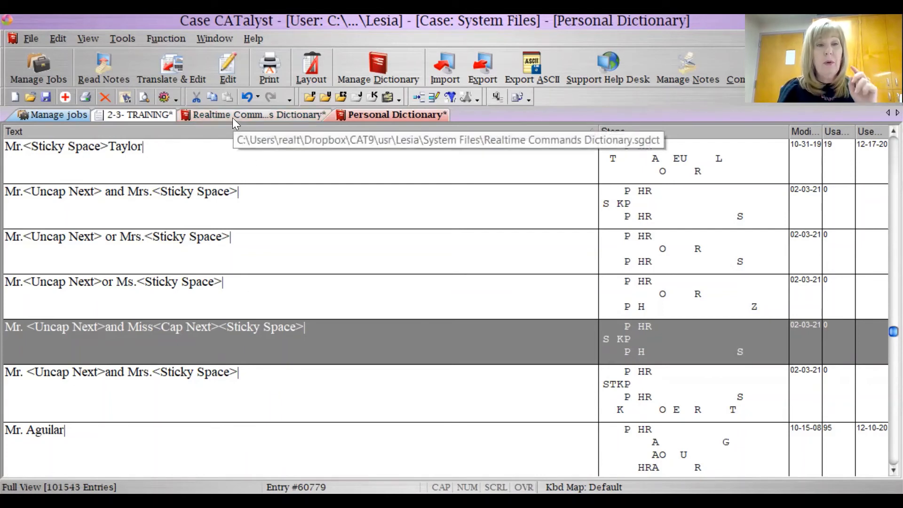
click(162, 118)
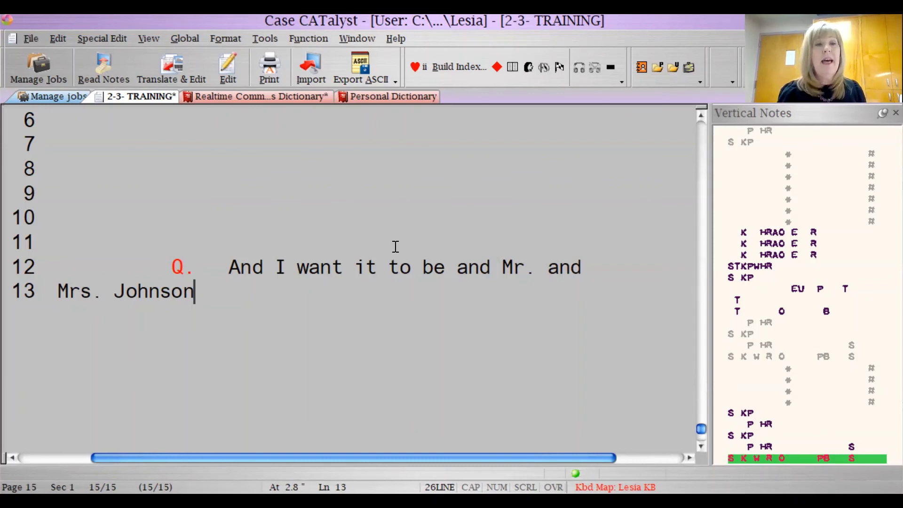
Step: In the Personal Dictionary, view the Mr. and Miss entry unchanged, then scroll back to the Mr. and Mrs. entries
click(413, 96)
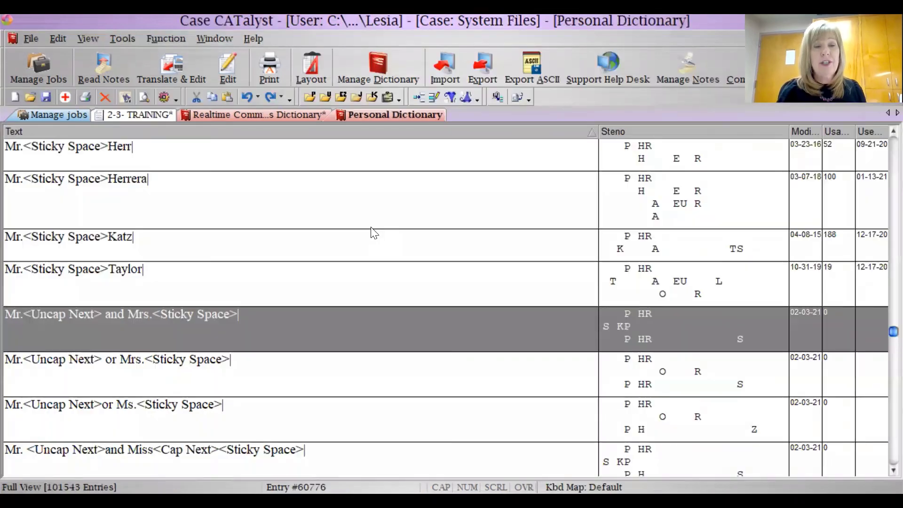
scroll(414, 306, down, 2)
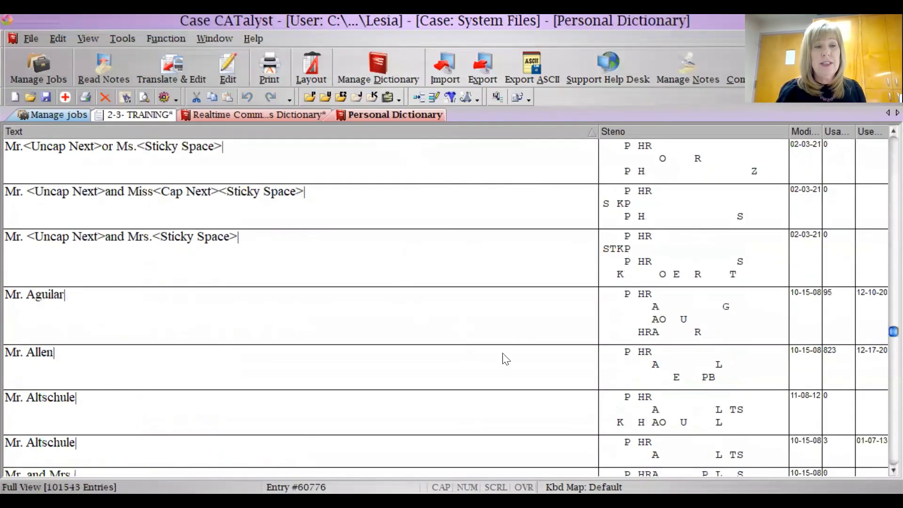
double_click(275, 213)
click(246, 356)
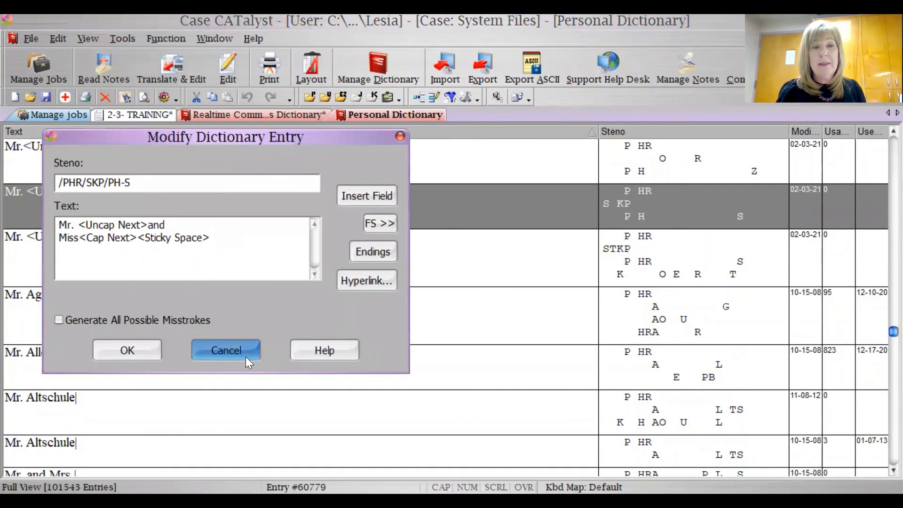
scroll(359, 328, up, 3)
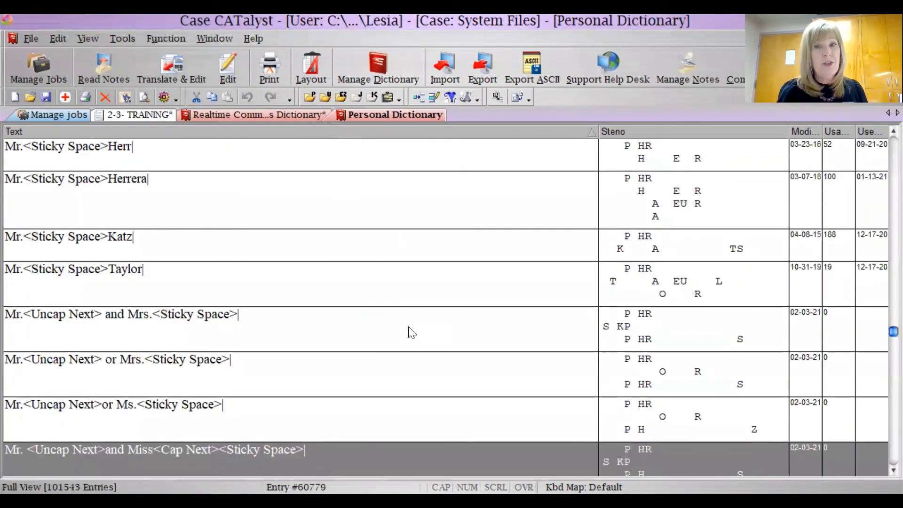